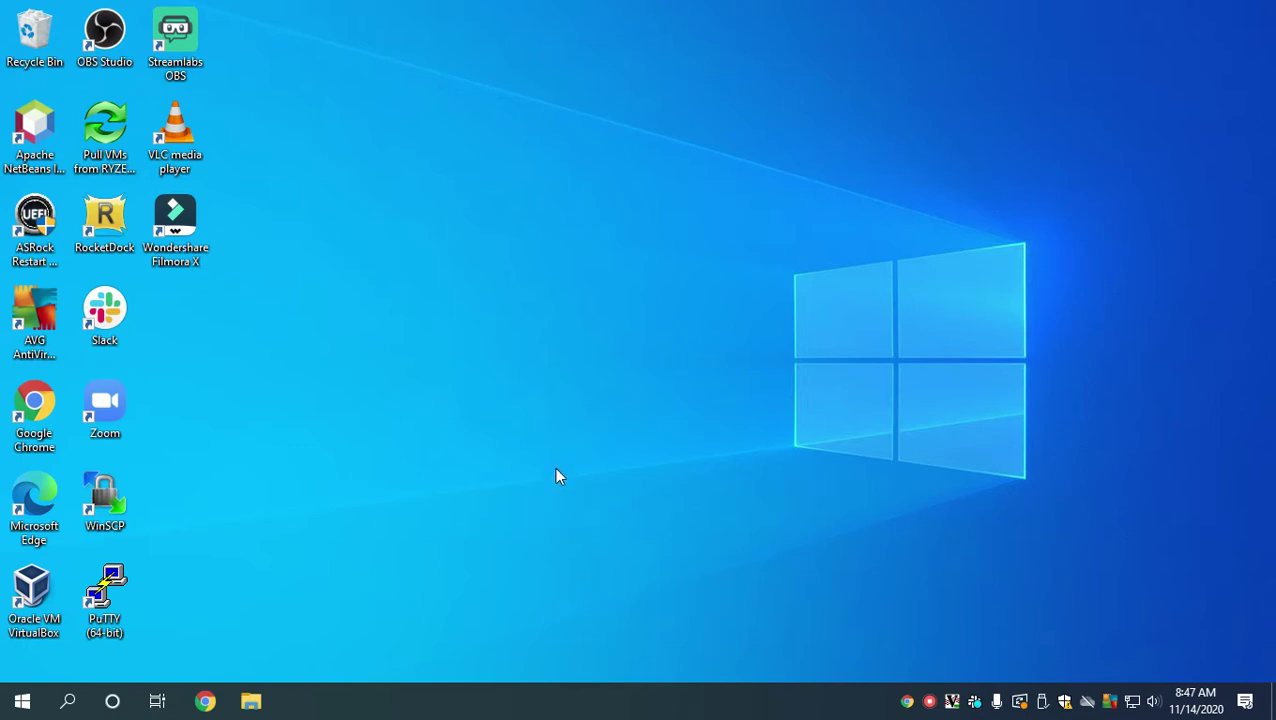
pyautogui.click(251, 700)
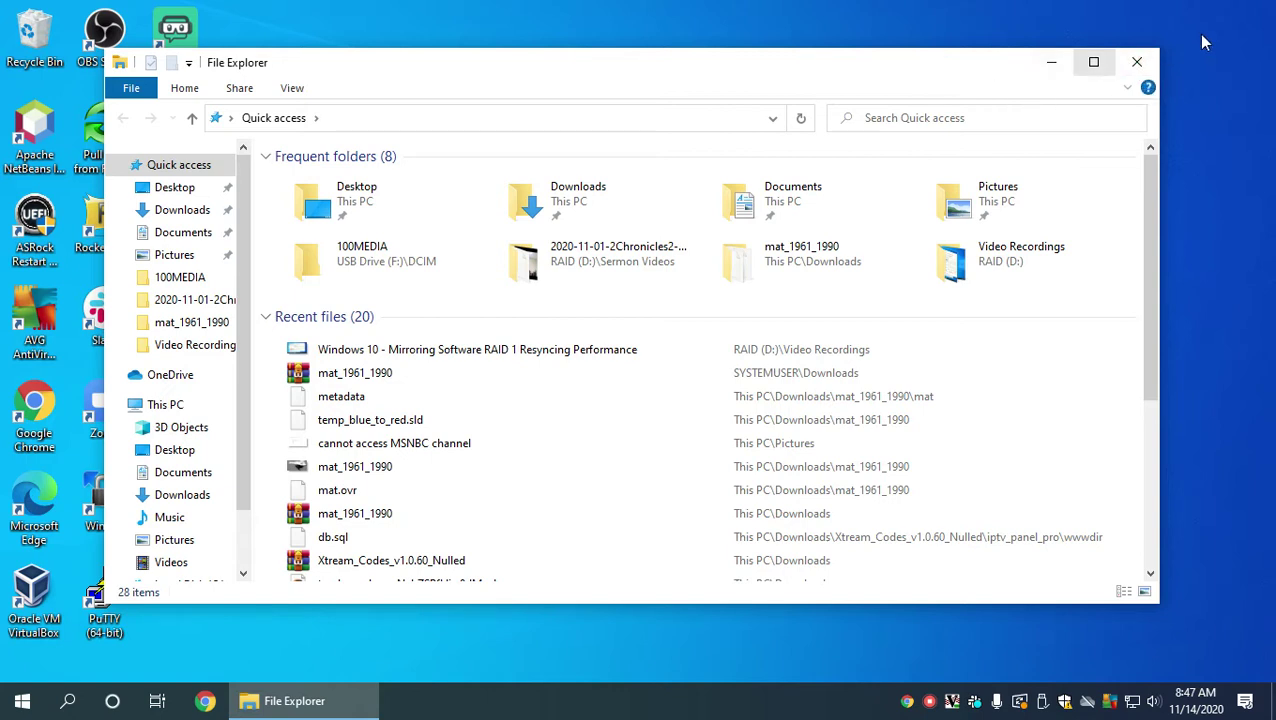
pyautogui.click(1139, 63)
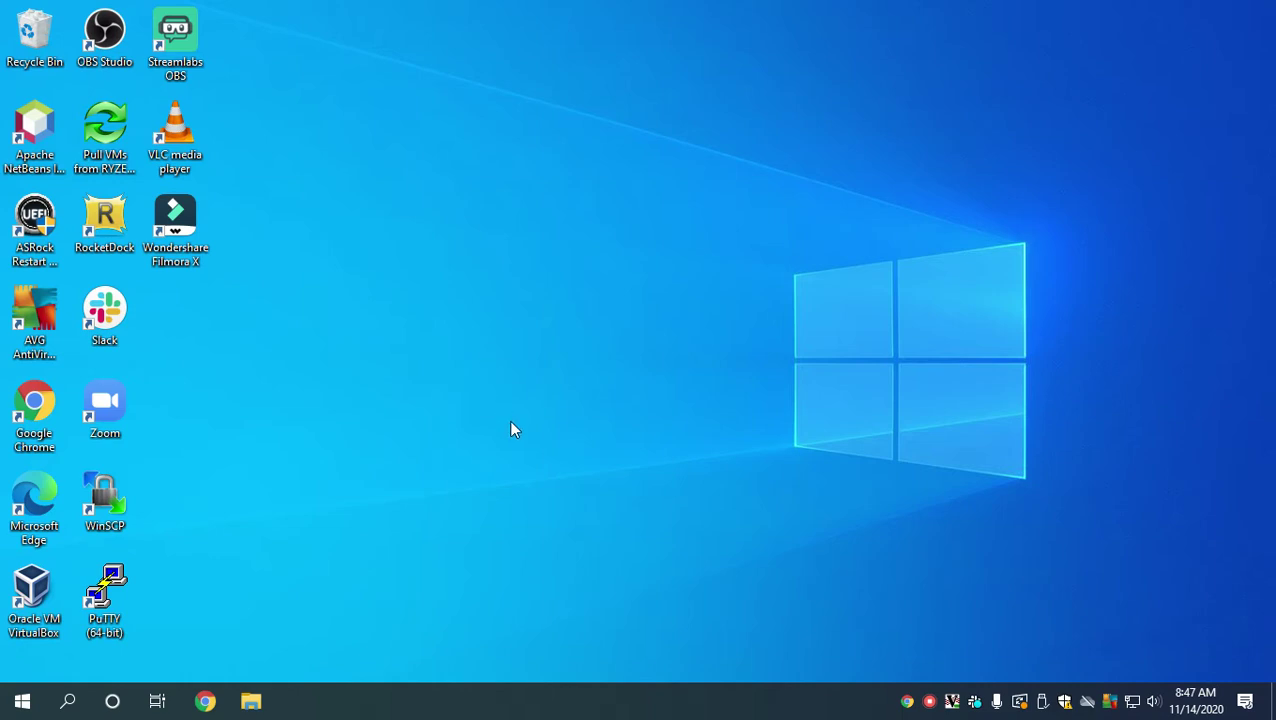
pyautogui.rightClick(593, 706)
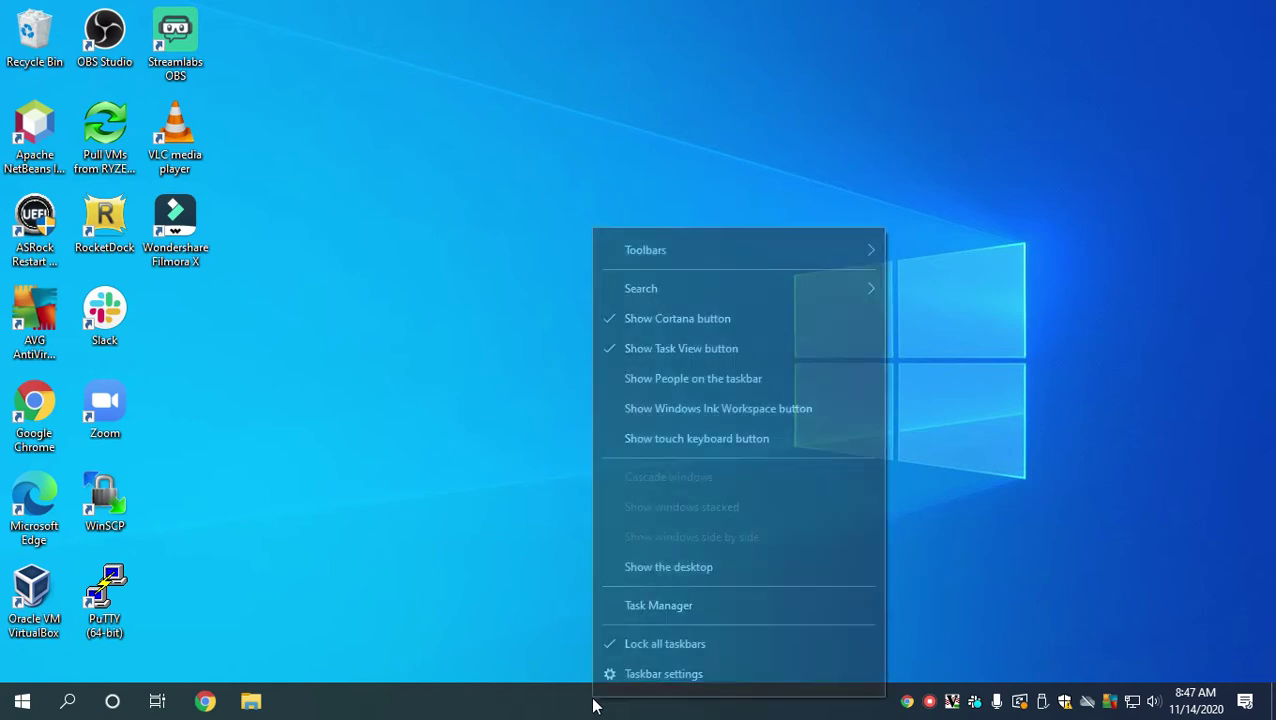
pyautogui.click(525, 622)
# Step: Open Task Manager, expand it to the detailed view and move its window higher on the desktop
pyautogui.rightClick(586, 713)
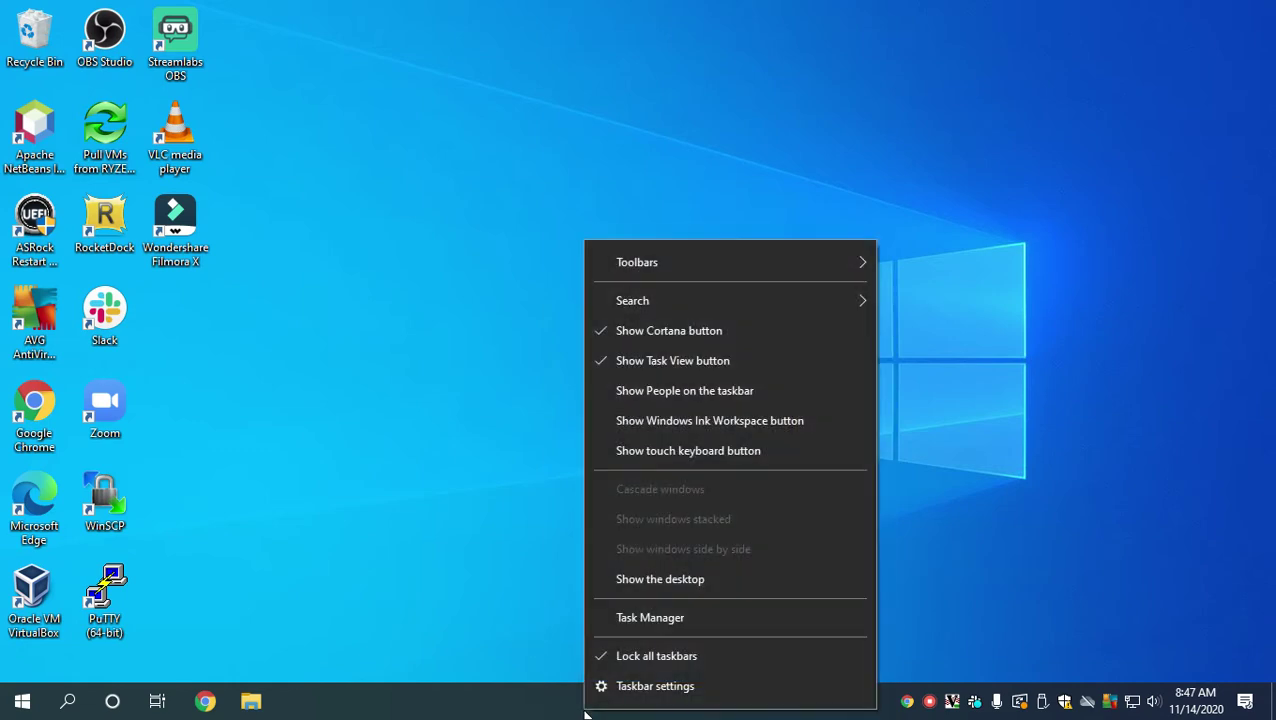
pyautogui.click(641, 619)
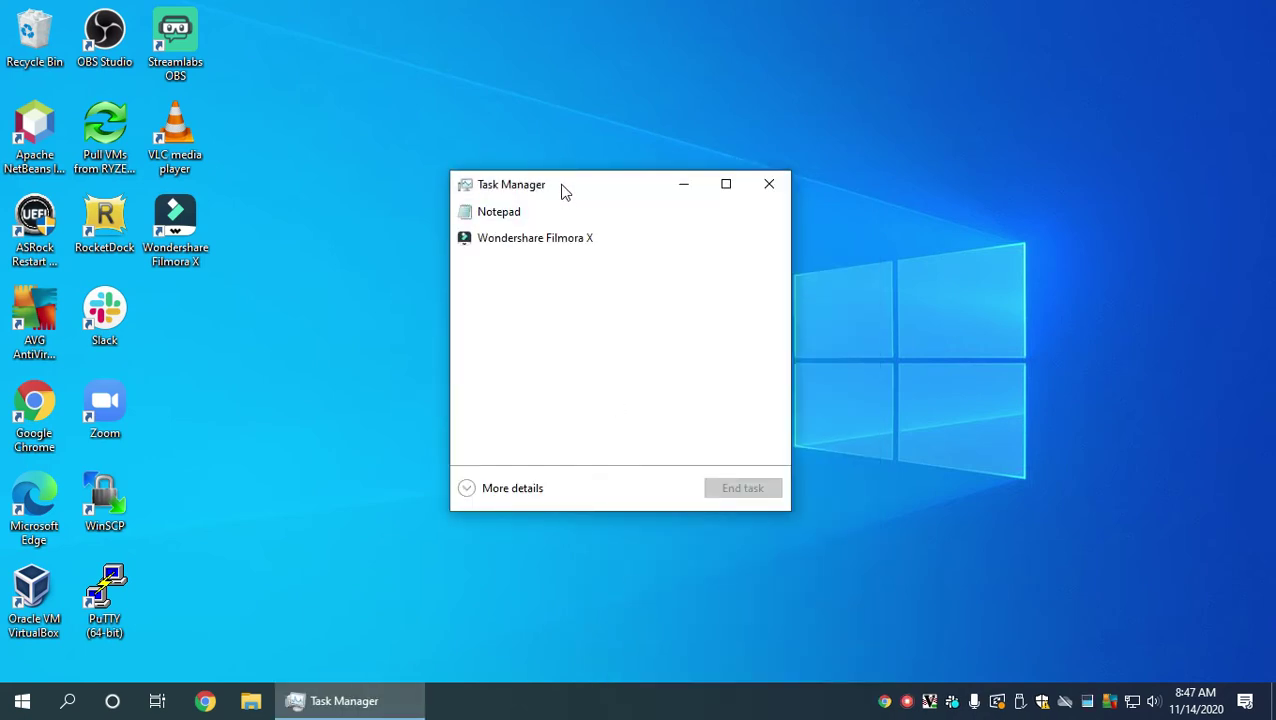
pyautogui.moveTo(563, 192); pyautogui.dragTo(493, 167)
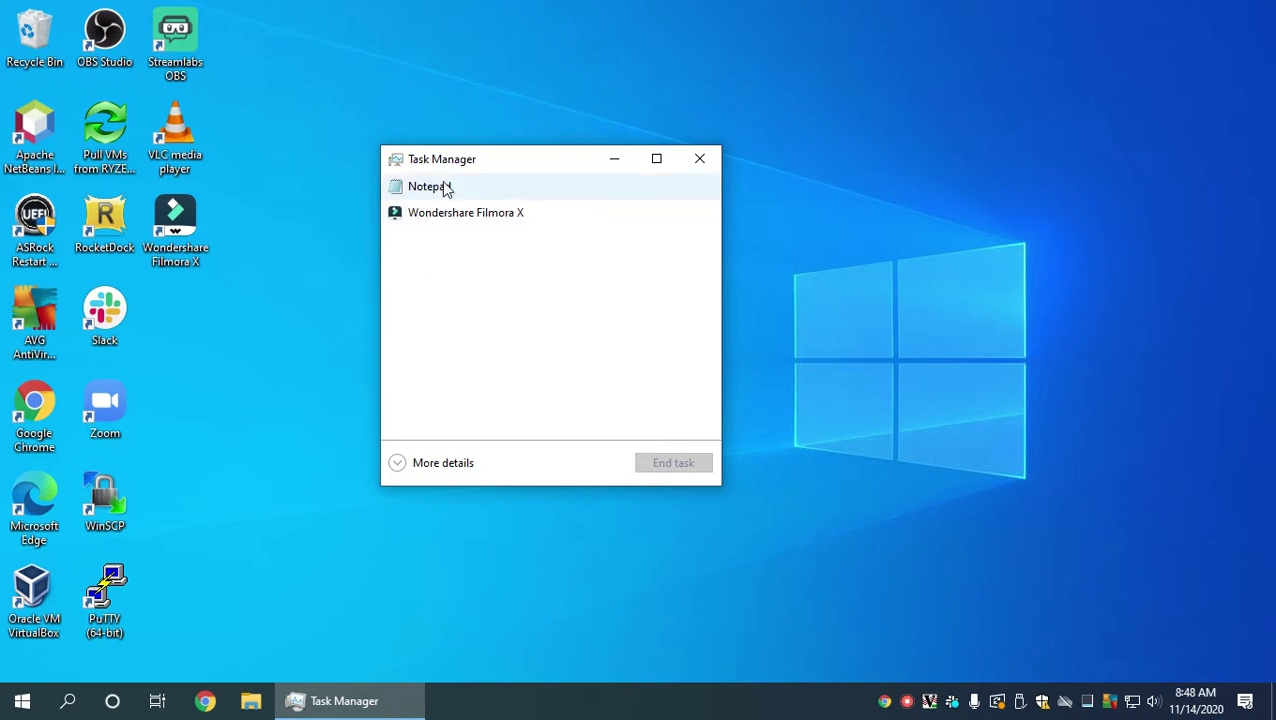
pyautogui.click(397, 465)
pyautogui.moveTo(626, 166); pyautogui.dragTo(640, 84)
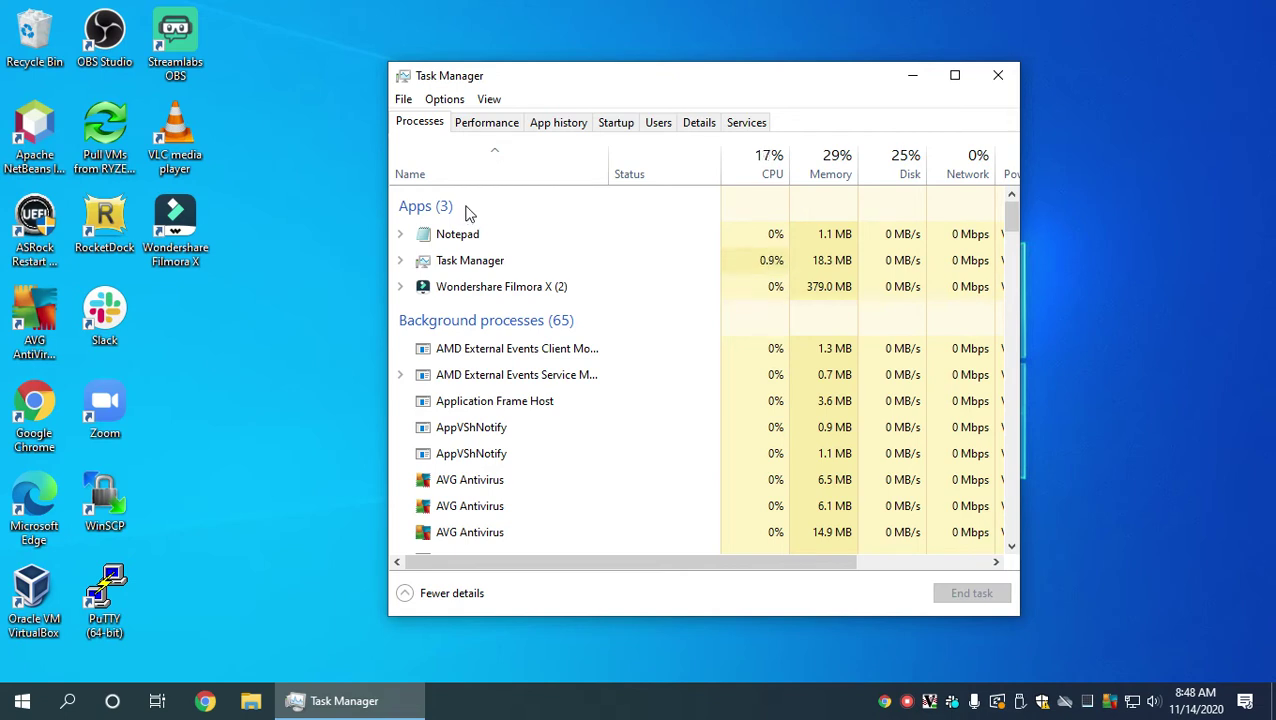
# Step: Show the CPU performance graphs and move the Task Manager window to the lower-right area of the desktop
pyautogui.click(477, 127)
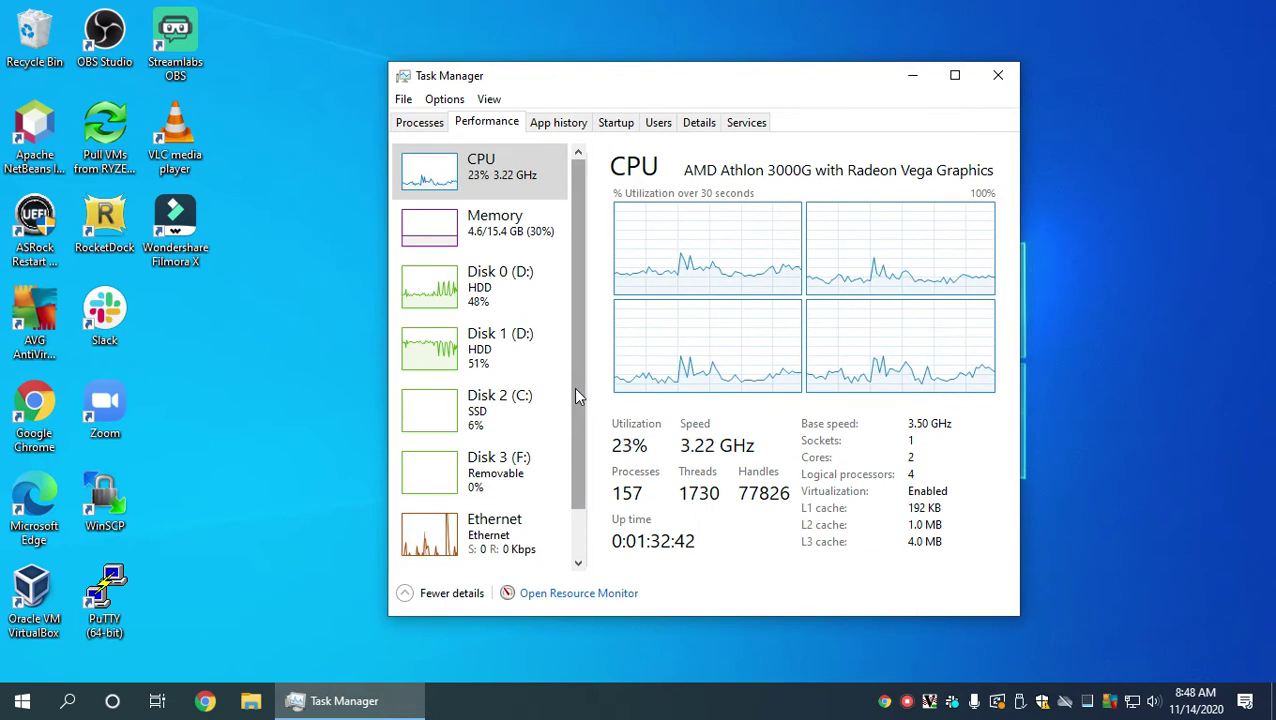
pyautogui.moveTo(573, 387)
pyautogui.mouseDown()
pyautogui.moveTo(573, 404)
pyautogui.moveTo(570, 377)
pyautogui.mouseUp()
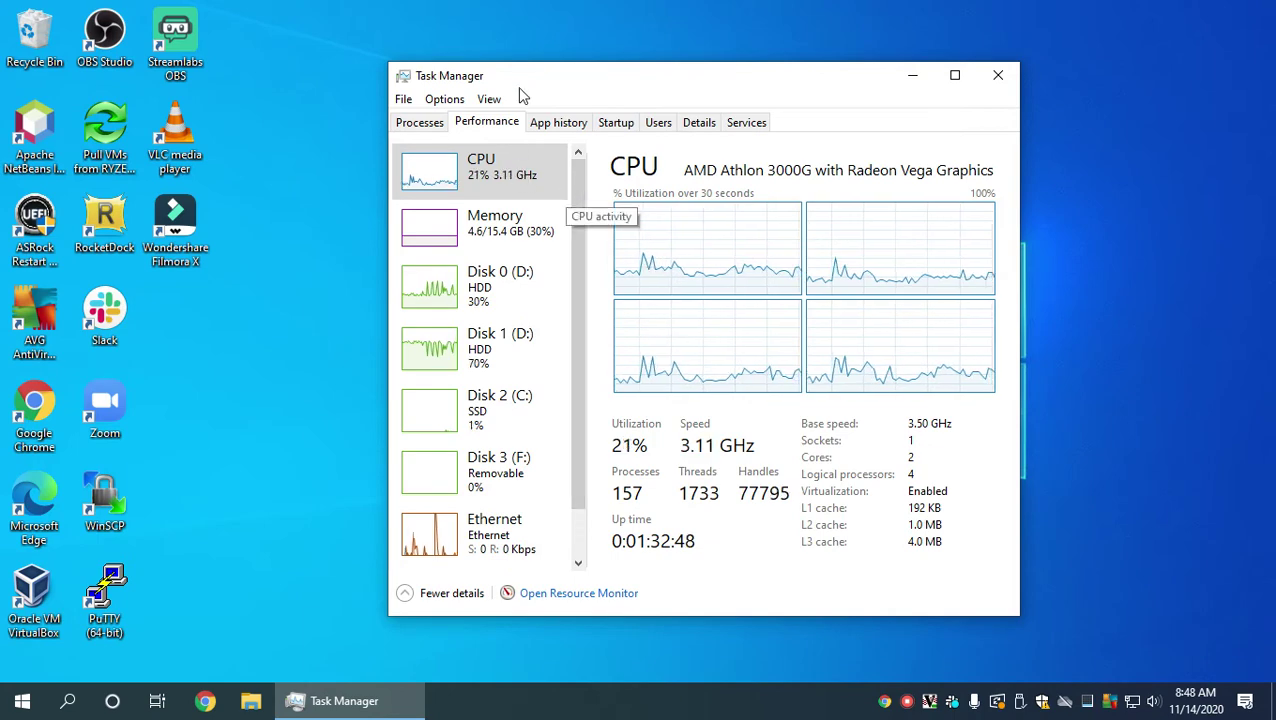
pyautogui.moveTo(524, 77); pyautogui.dragTo(764, 138)
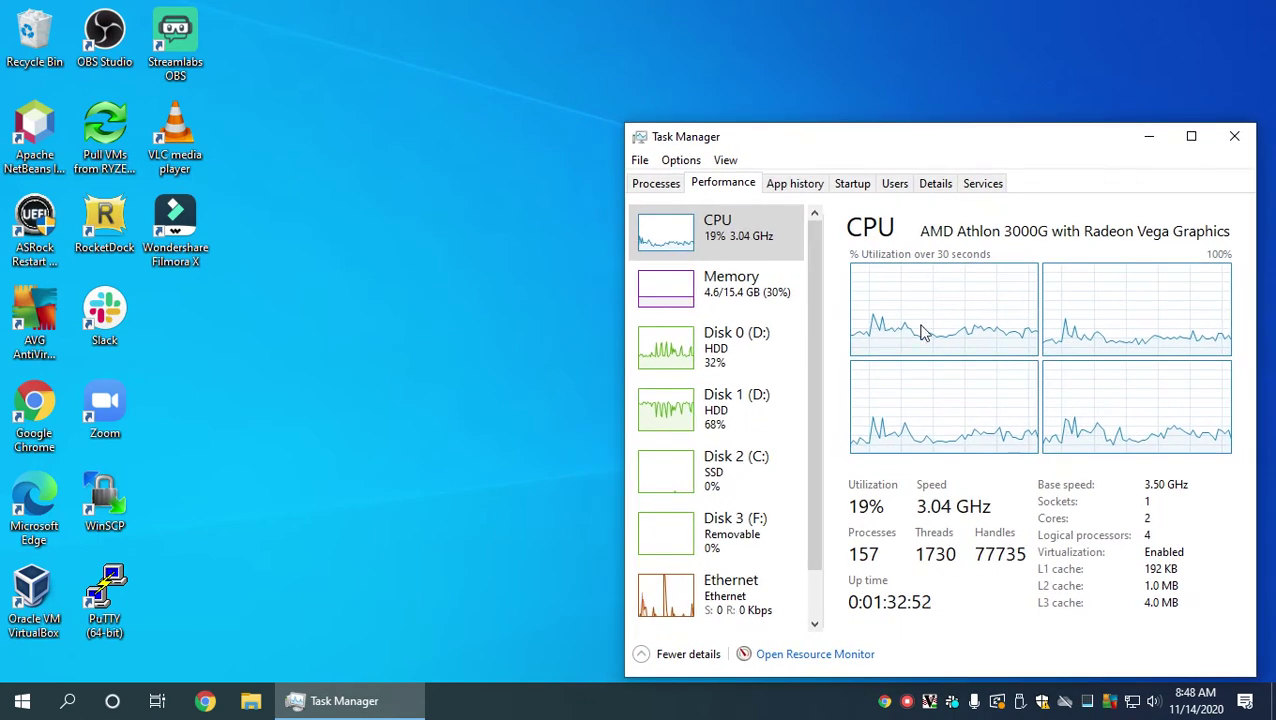
# Step: Open File Explorer over Task Manager to check how the windows overlap, and close it again
pyautogui.click(254, 664)
pyautogui.click(251, 701)
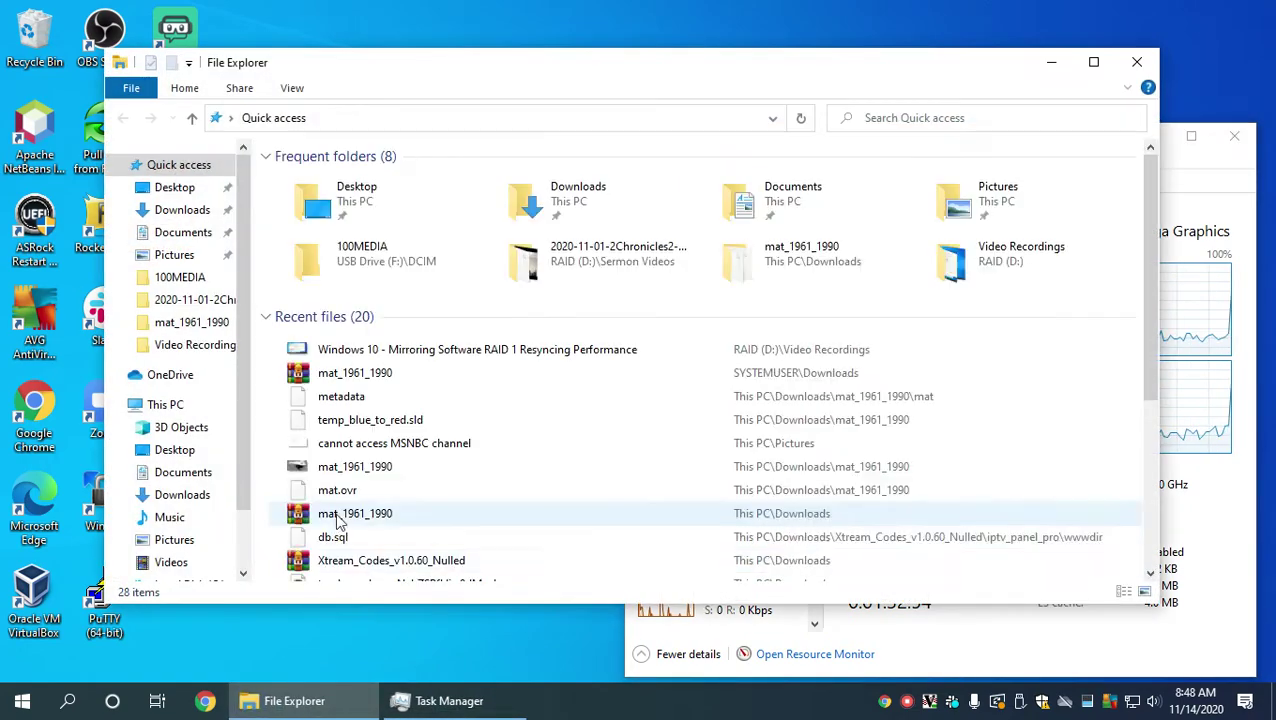
pyautogui.moveTo(789, 101); pyautogui.dragTo(850, 145)
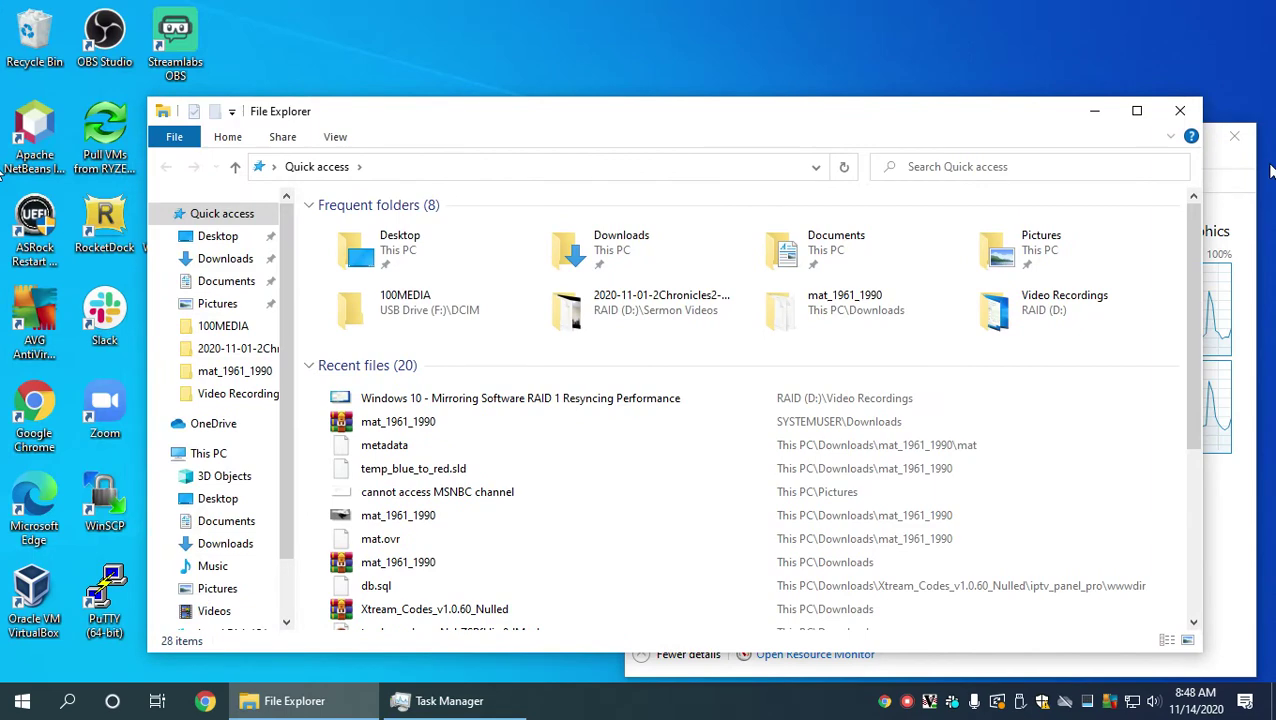
pyautogui.click(1182, 111)
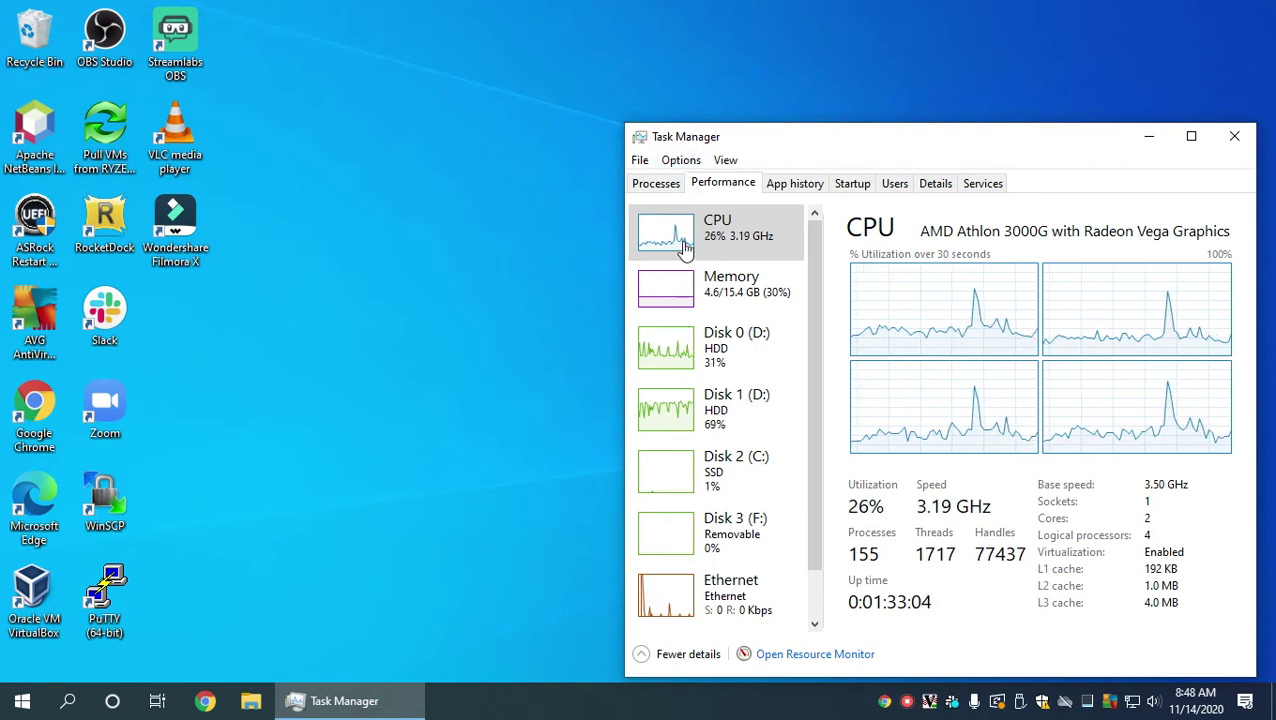
# Step: Set Task Manager to Always on top and test it by opening and closing a File Explorer window
pyautogui.click(673, 166)
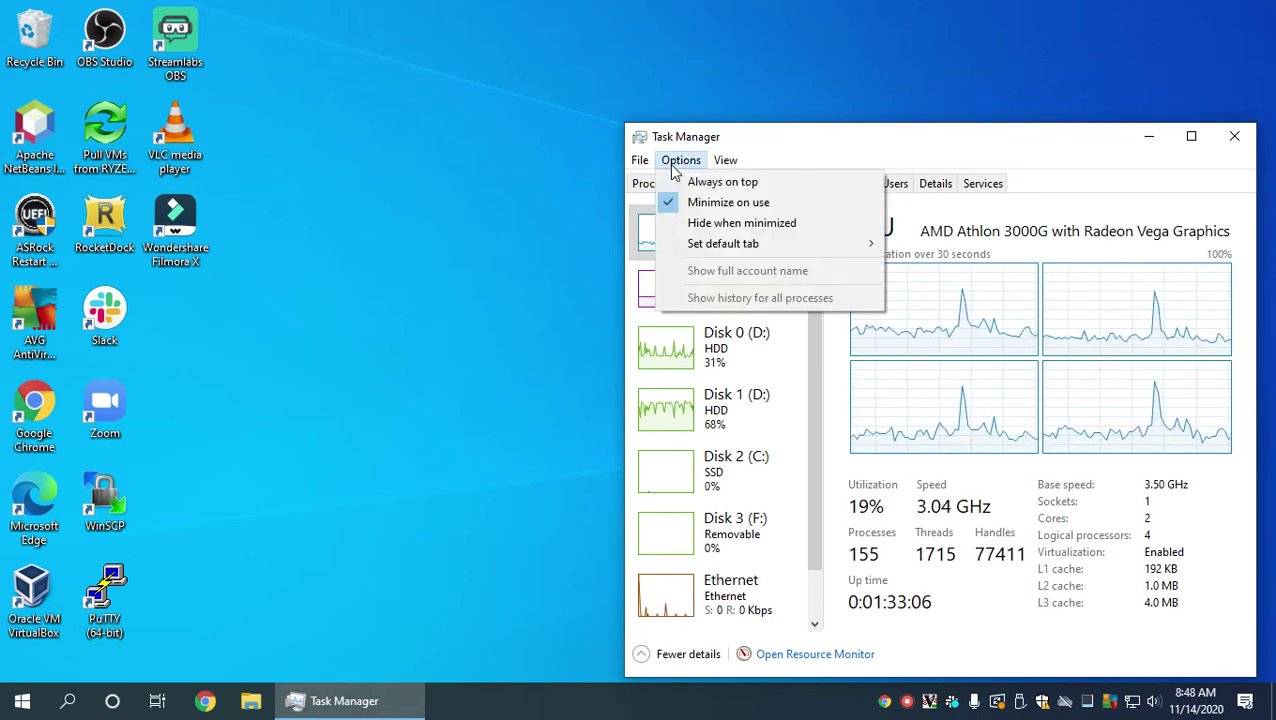
pyautogui.click(708, 184)
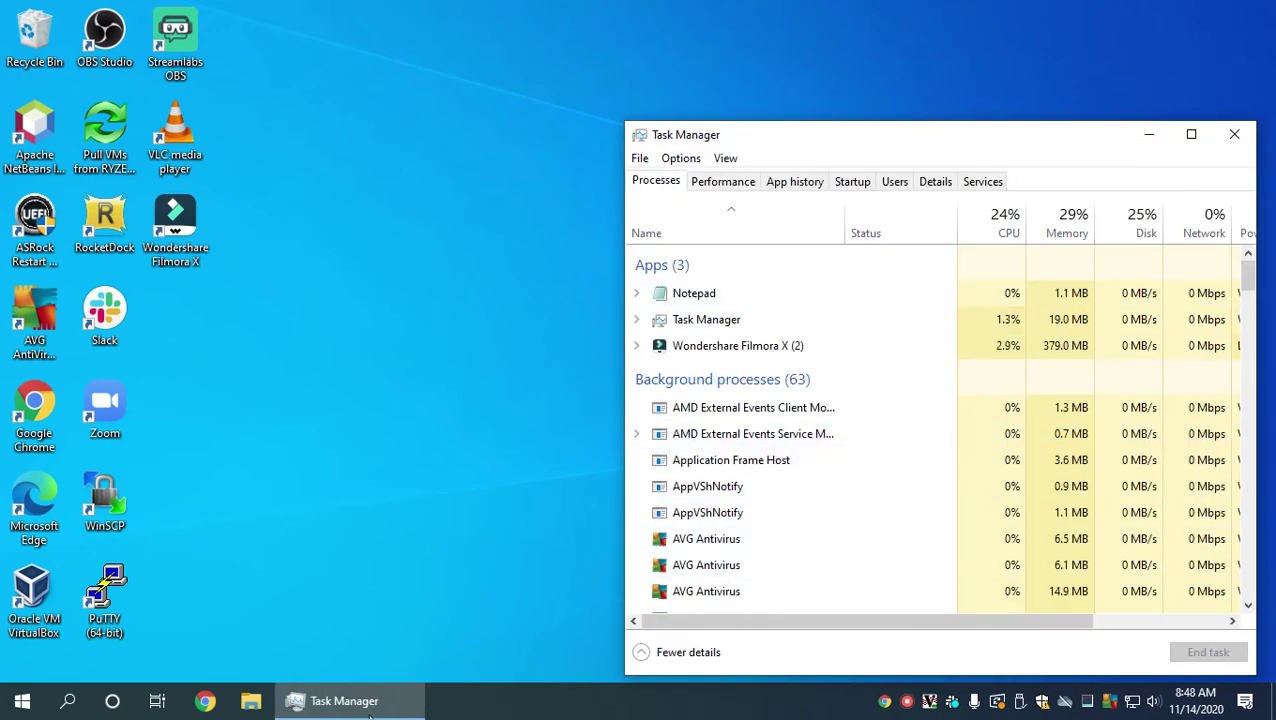
pyautogui.click(249, 702)
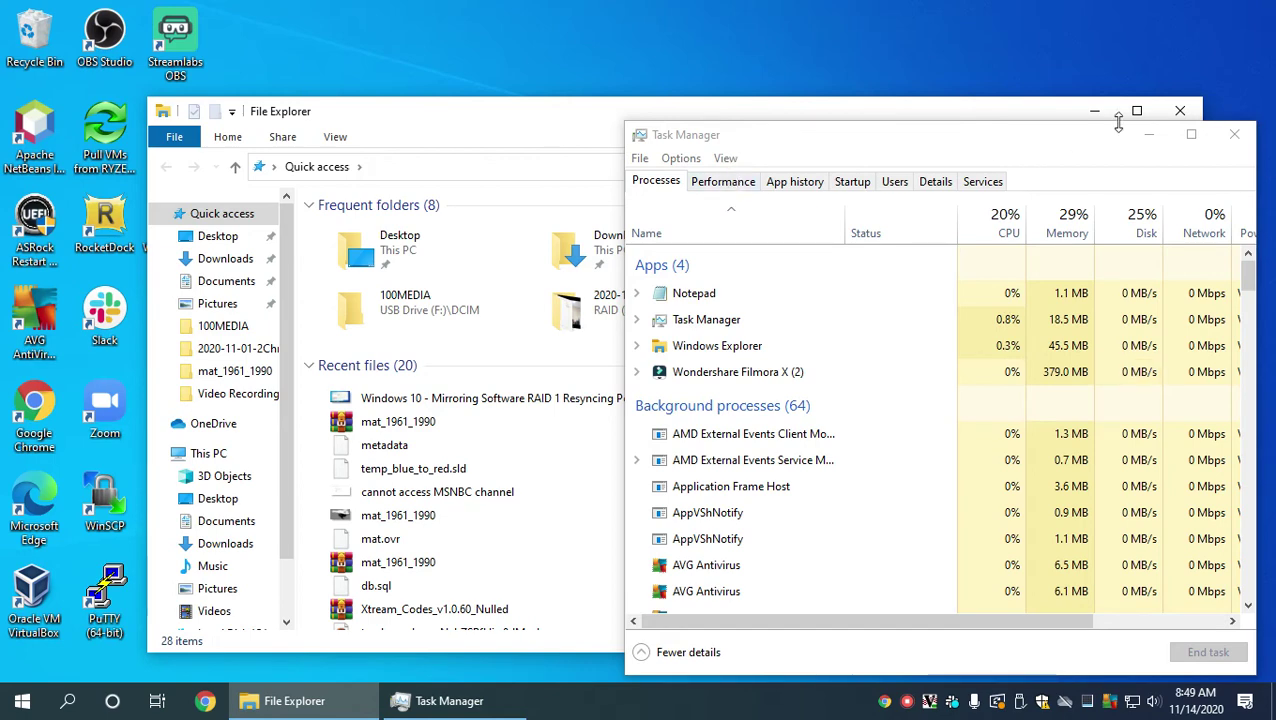
pyautogui.click(1178, 112)
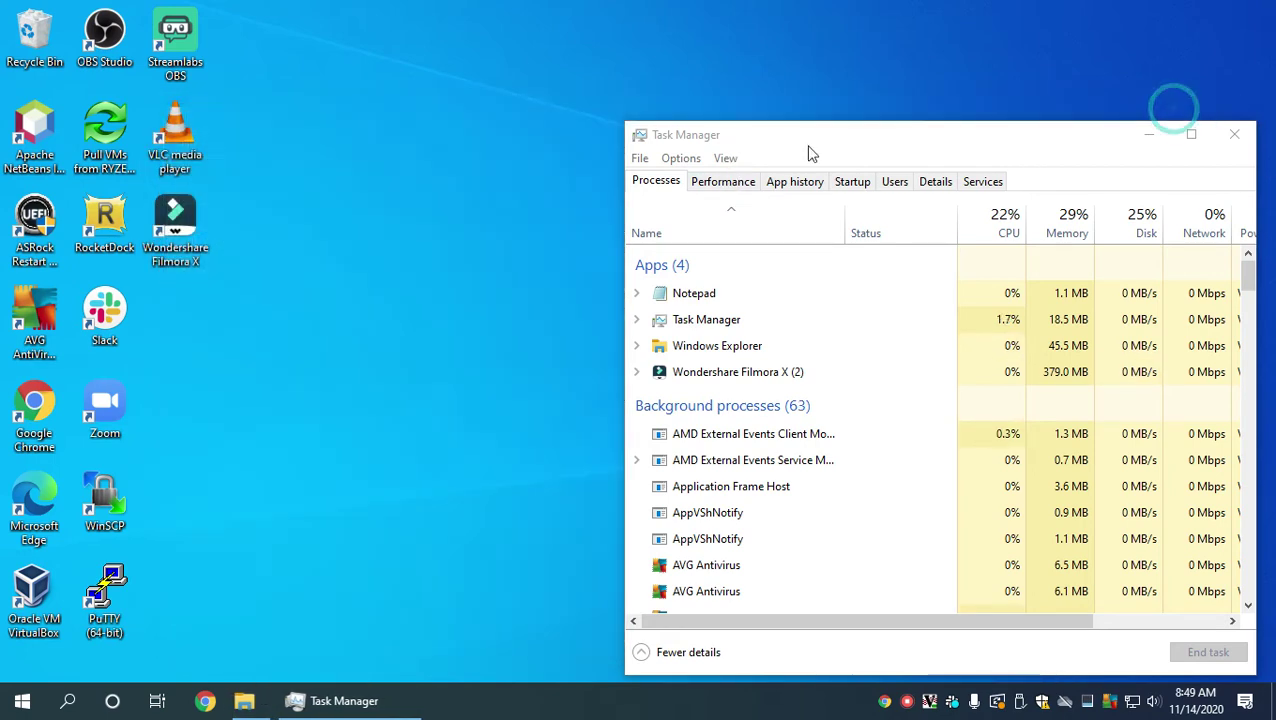
# Step: Return to the performance graphs and reduce Task Manager to the compact list of resource graphs
pyautogui.click(734, 186)
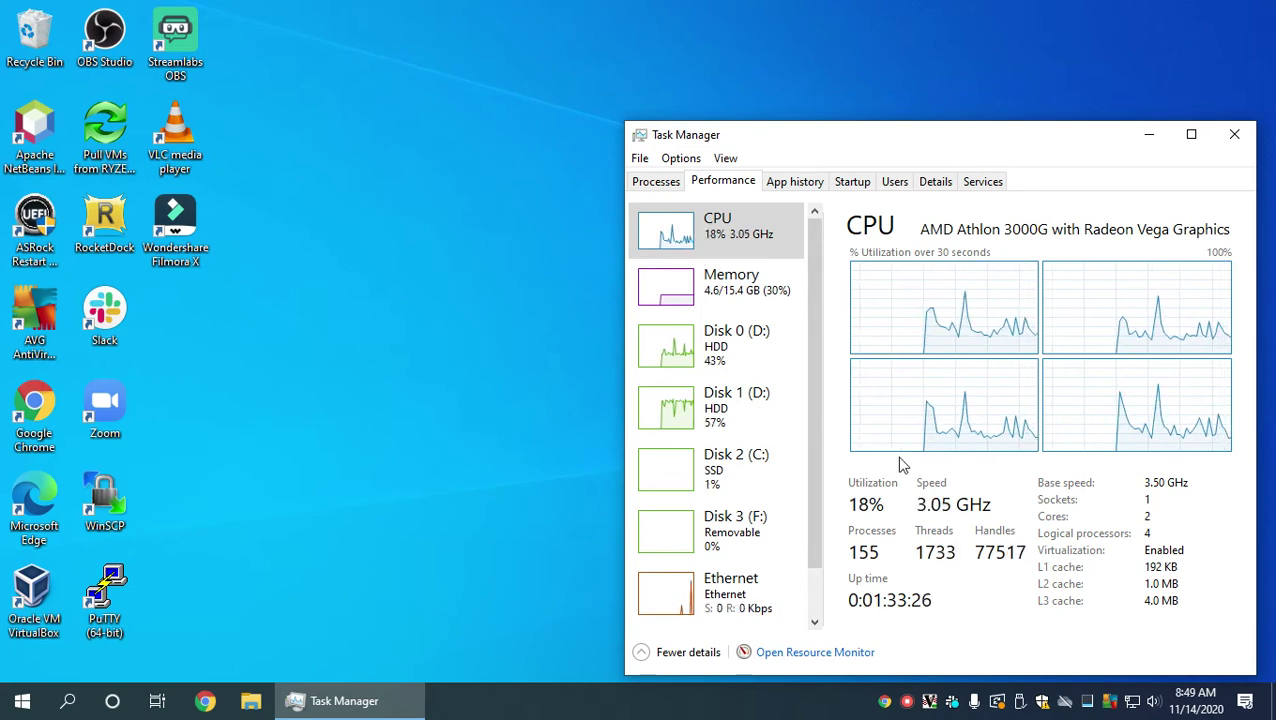
pyautogui.doubleClick(733, 242)
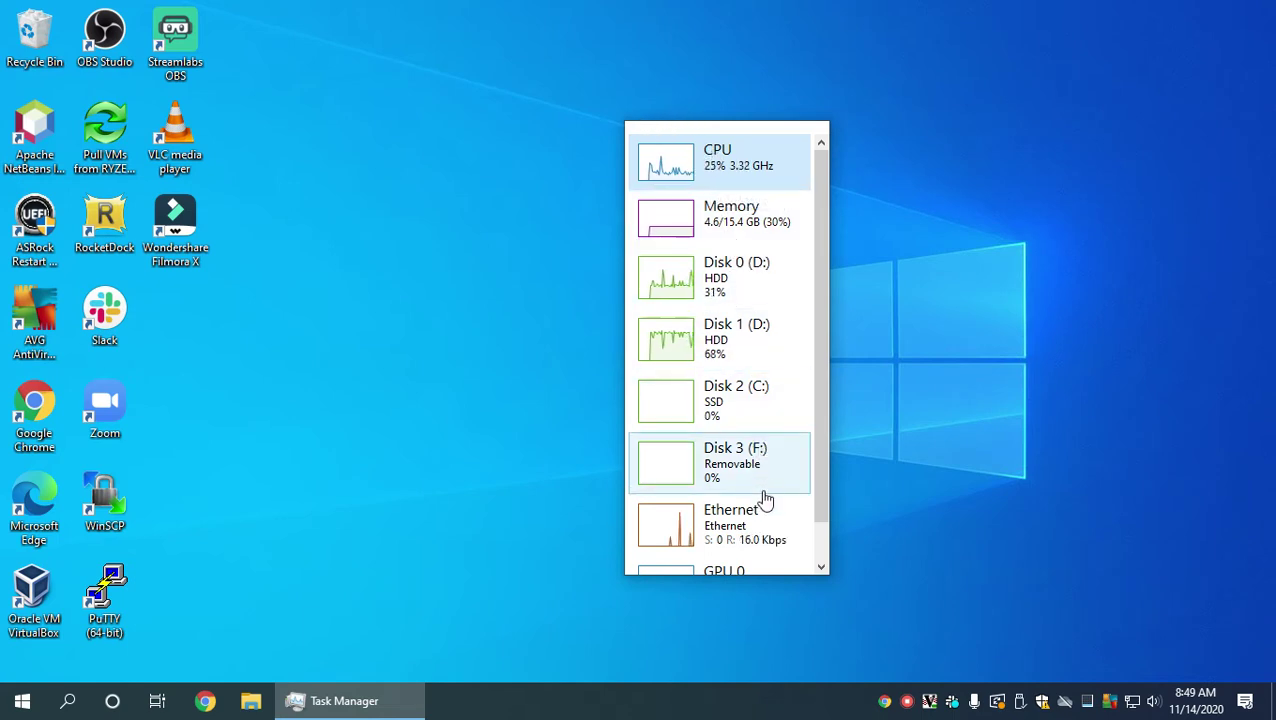
pyautogui.moveTo(820, 428)
pyautogui.mouseDown()
pyautogui.moveTo(827, 493)
pyautogui.moveTo(820, 433)
pyautogui.mouseUp()
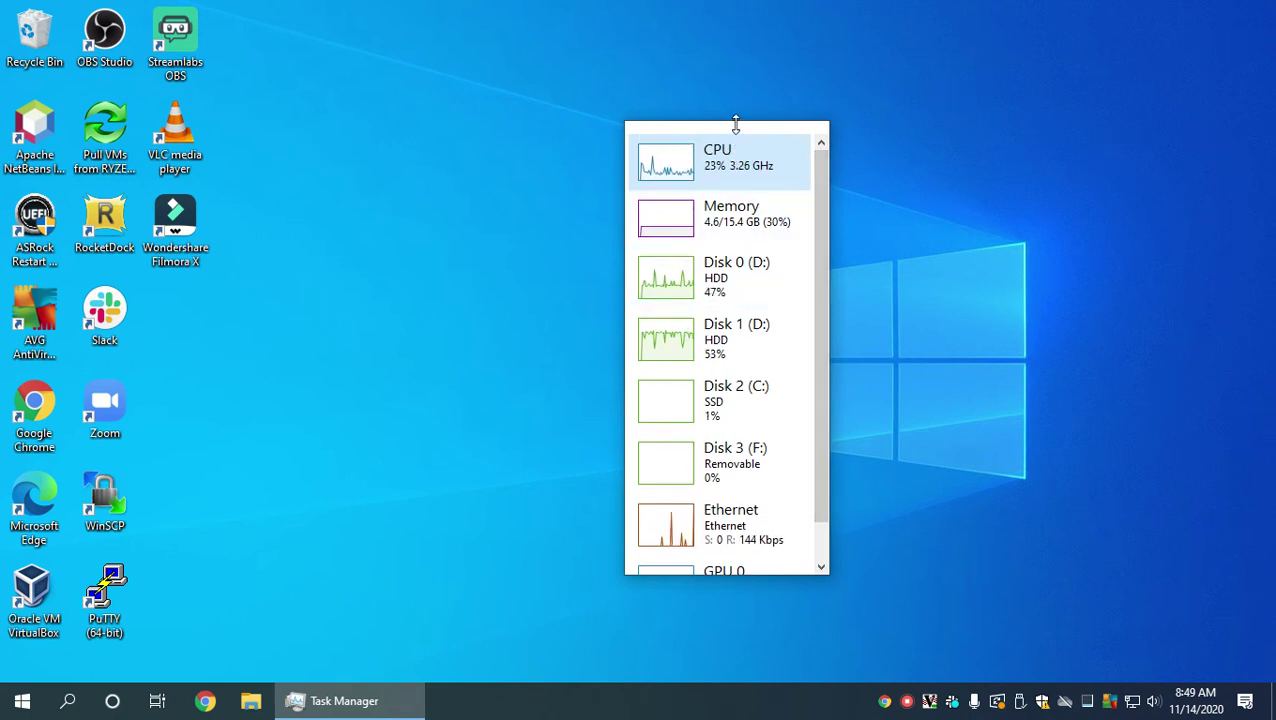
# Step: Enlarge the compact graph window to fit every resource through GPU 0 and place it in the desktop's lower-right corner
pyautogui.moveTo(735, 122); pyautogui.dragTo(721, 76)
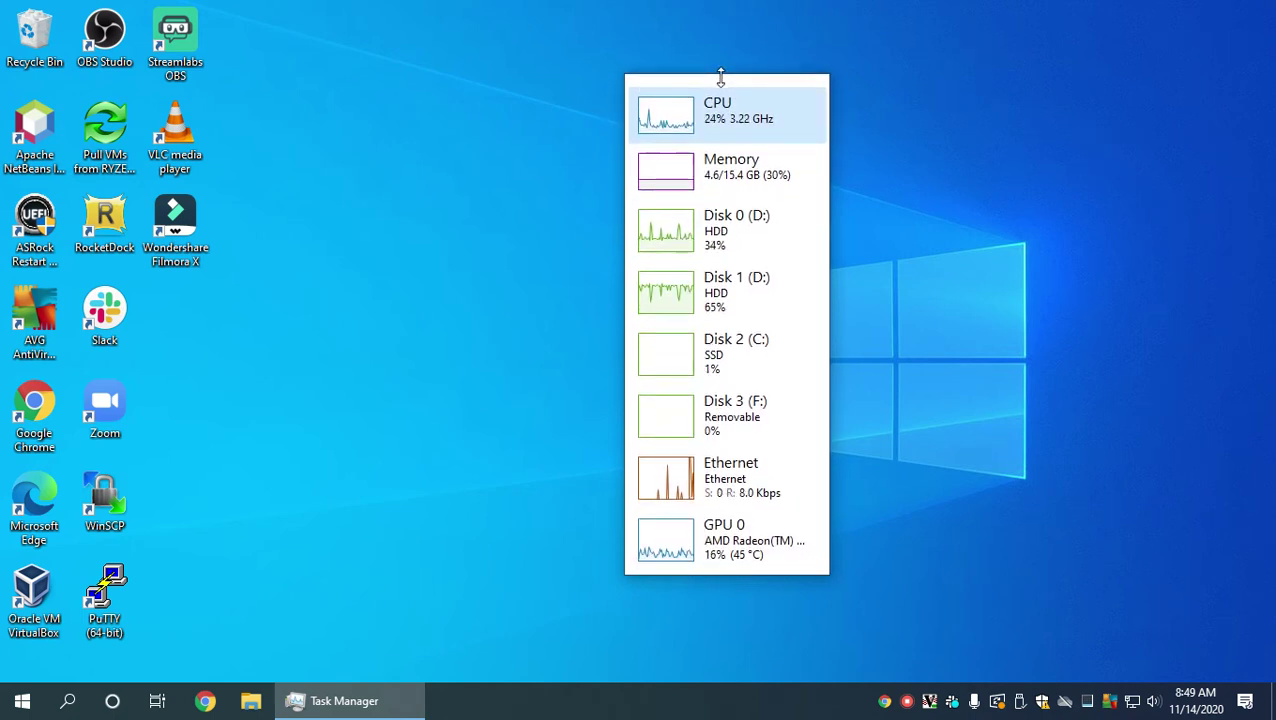
pyautogui.moveTo(652, 88); pyautogui.dragTo(1088, 193)
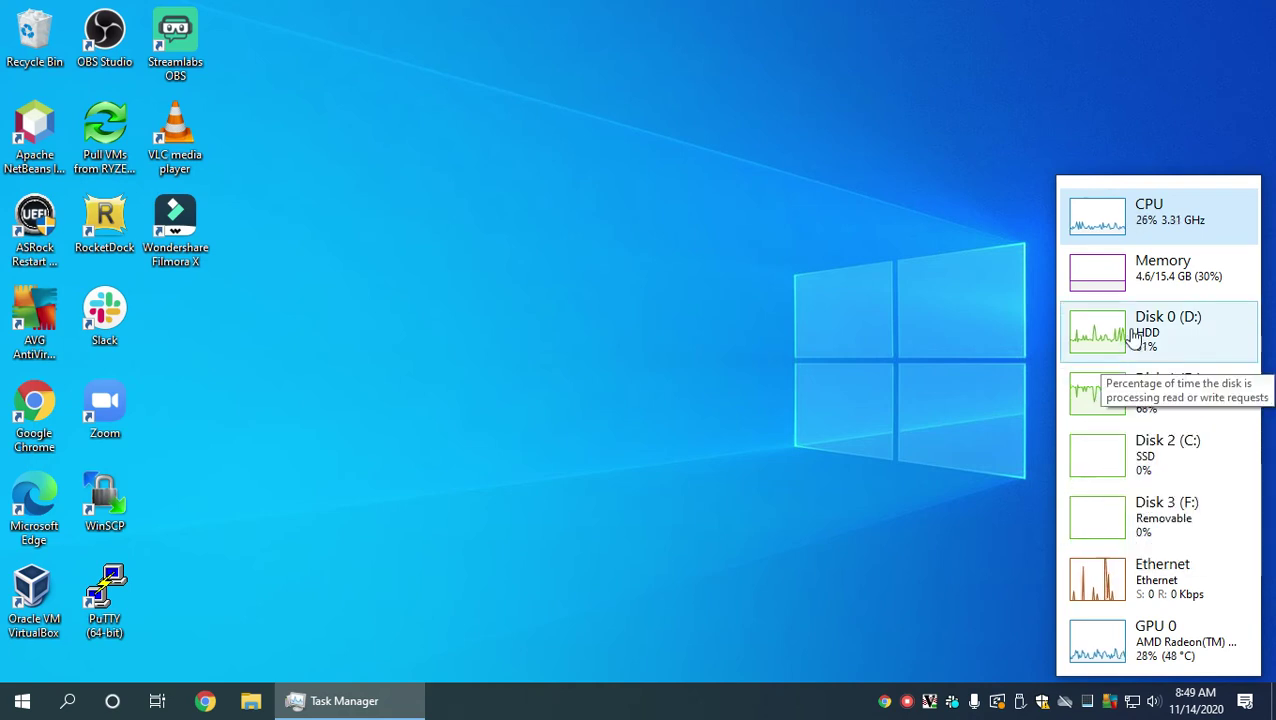
pyautogui.moveTo(1101, 175)
pyautogui.mouseDown()
pyautogui.moveTo(1128, 416)
pyautogui.moveTo(1101, 330)
pyautogui.moveTo(1095, 170)
pyautogui.mouseUp()
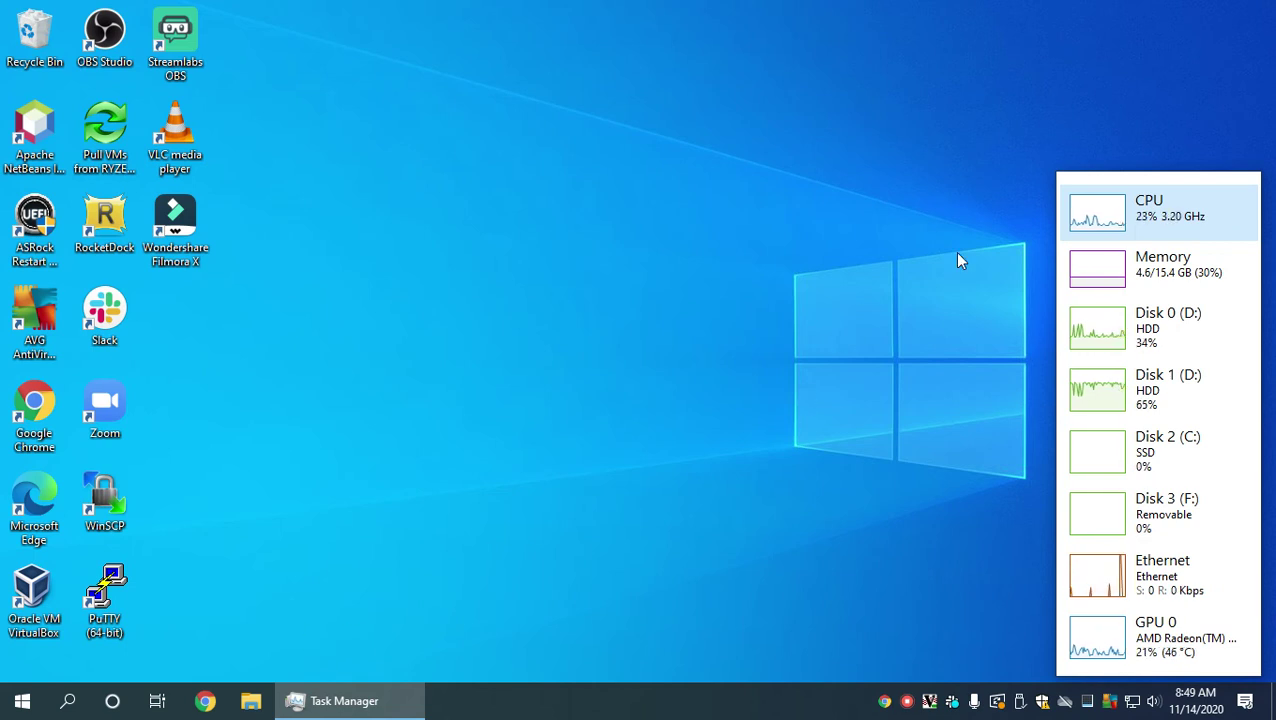
# Step: Load youtube.com in Chrome to check the floating performance graphs during browsing, and close the page
pyautogui.click(203, 703)
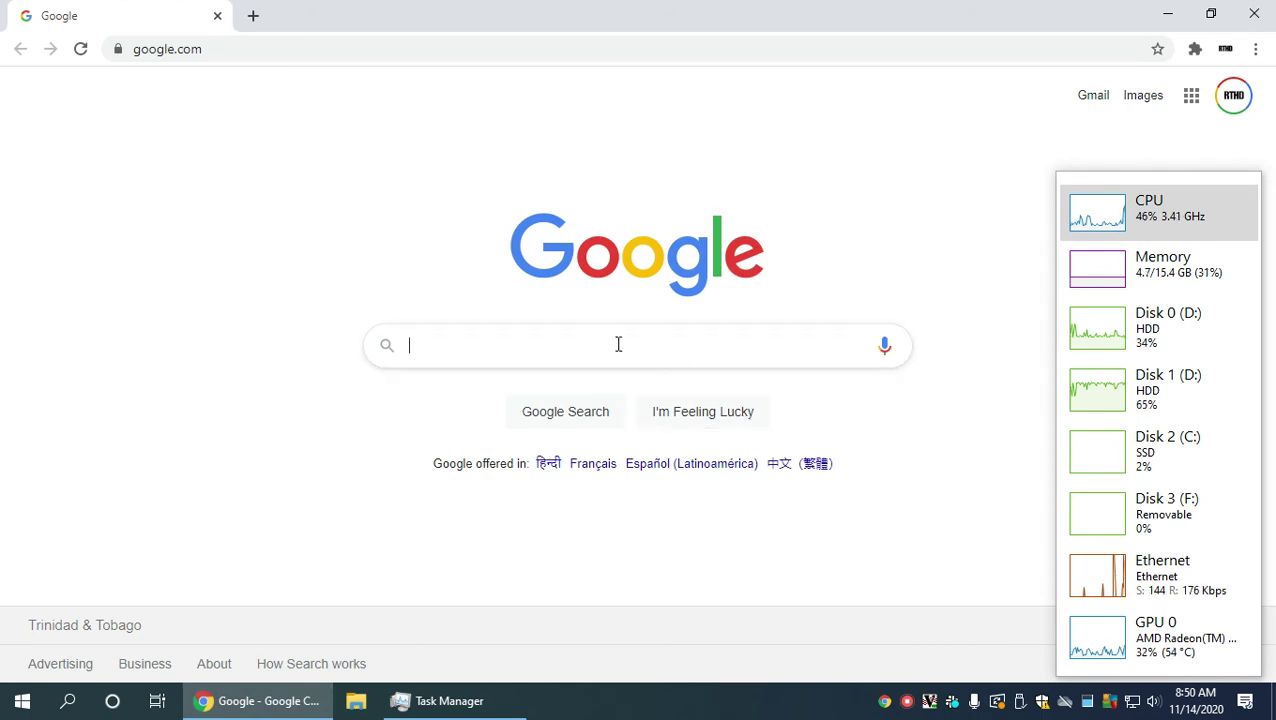
pyautogui.click(214, 50)
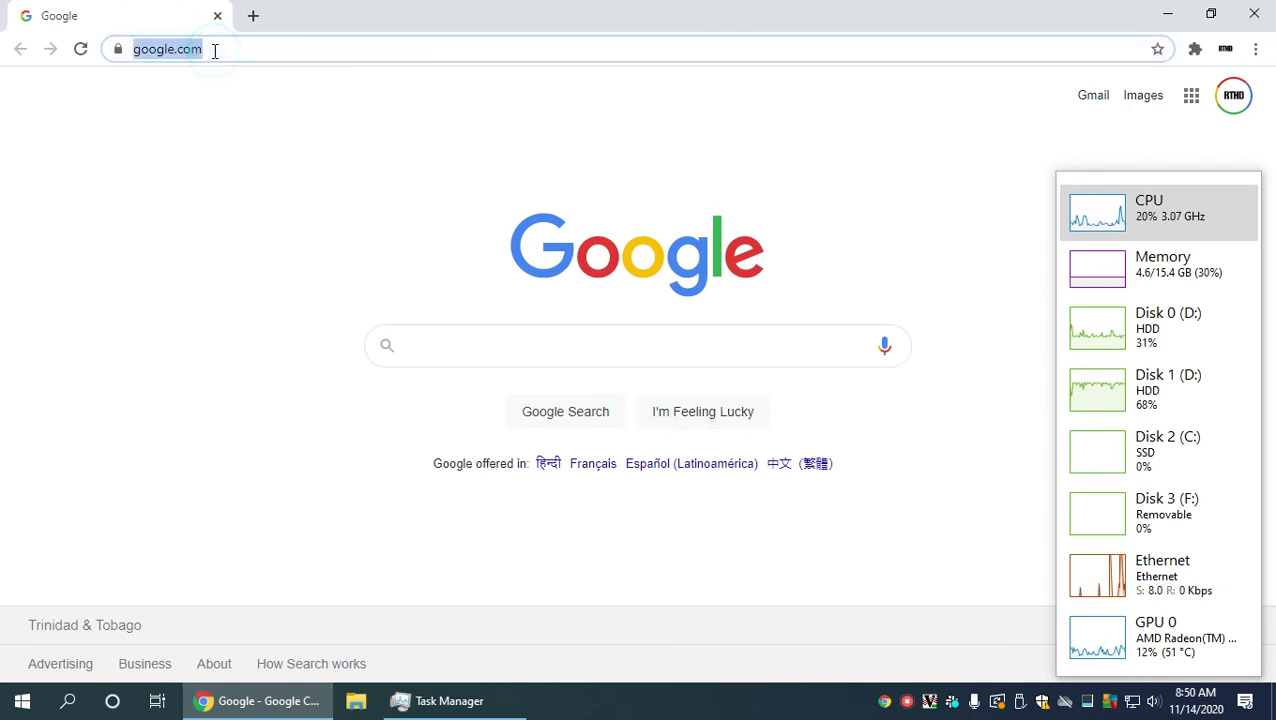
pyautogui.write('youtube.com')
pyautogui.press('Return')
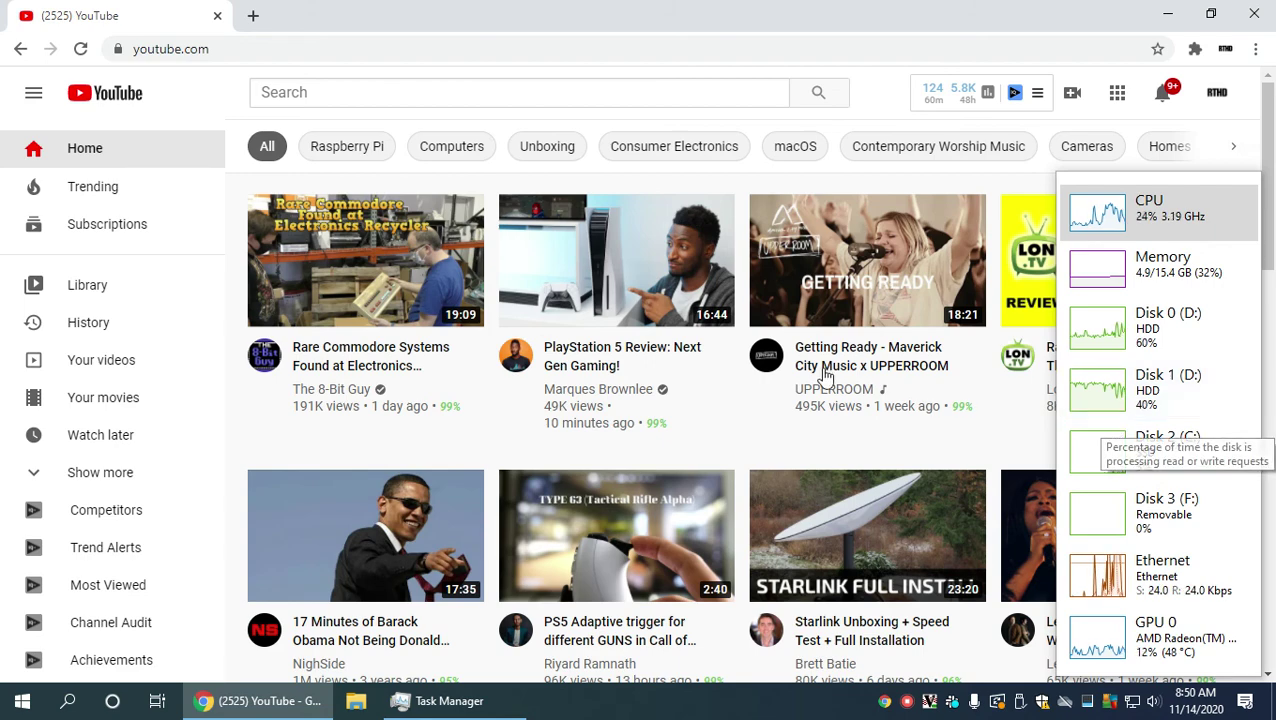
pyautogui.click(217, 16)
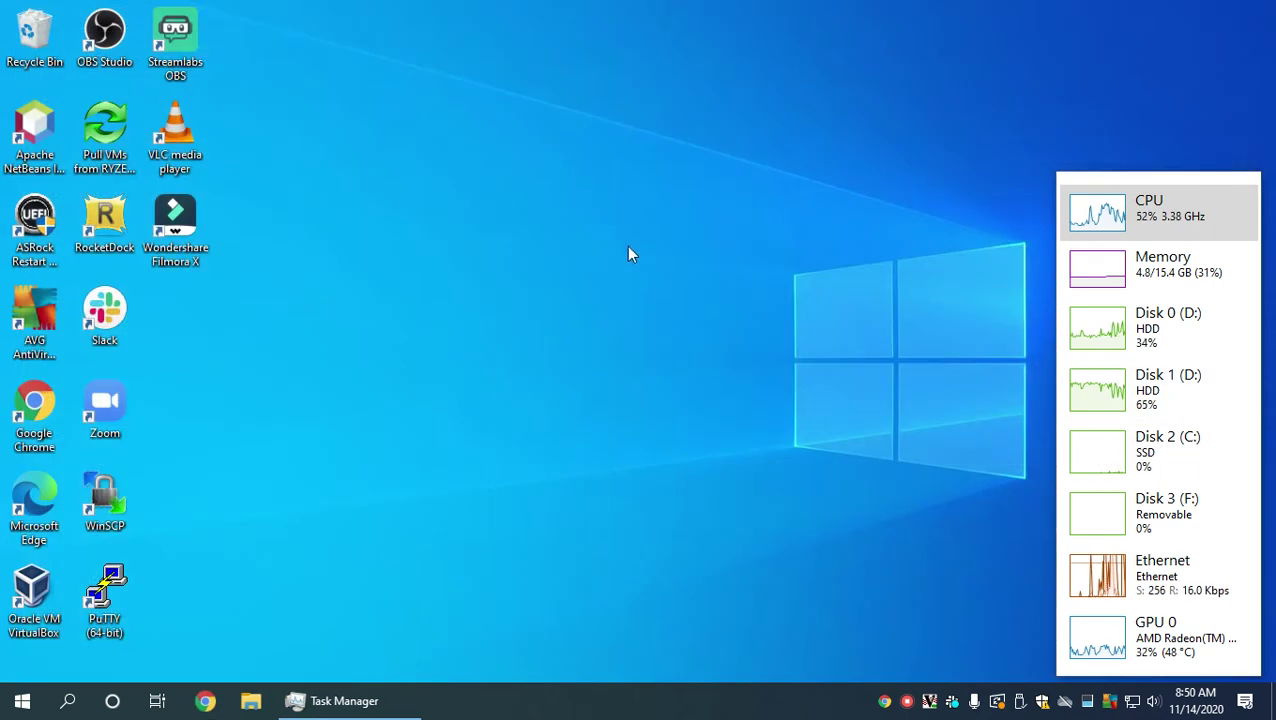